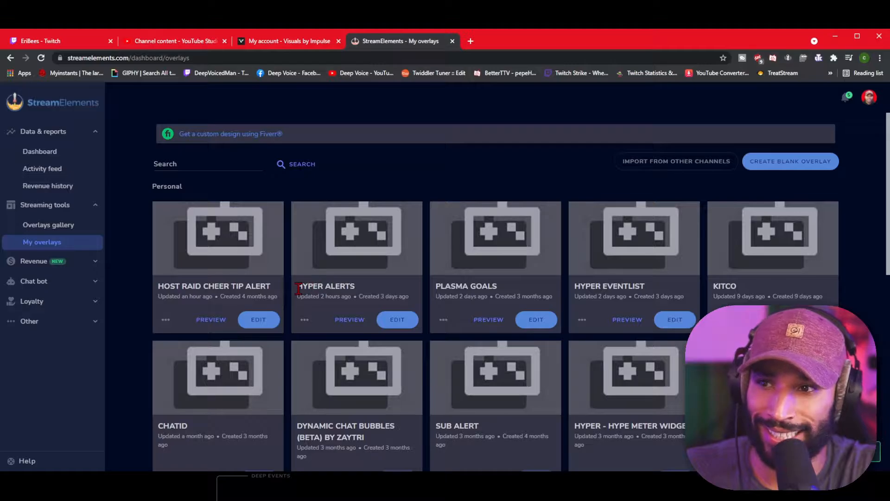
# Point out the Hyper Alerts and Hyper Eventlist cards, then open Hyper Alerts for editing.
pyautogui.moveTo(298, 288); pyautogui.dragTo(377, 291)
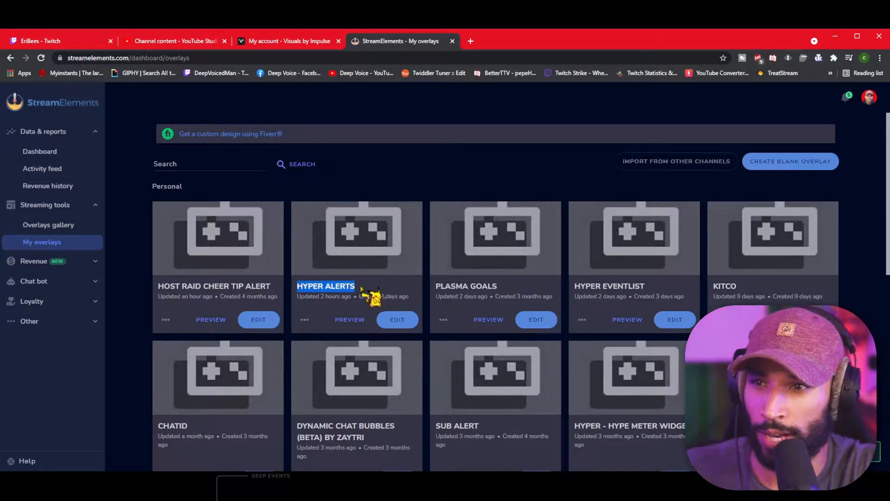
pyautogui.click(370, 292)
pyautogui.moveTo(575, 288); pyautogui.dragTo(653, 287)
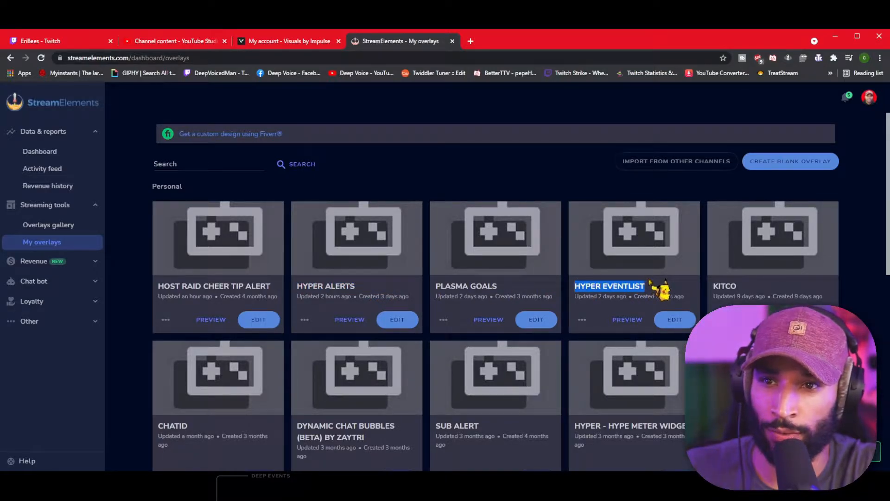
pyautogui.click(397, 324)
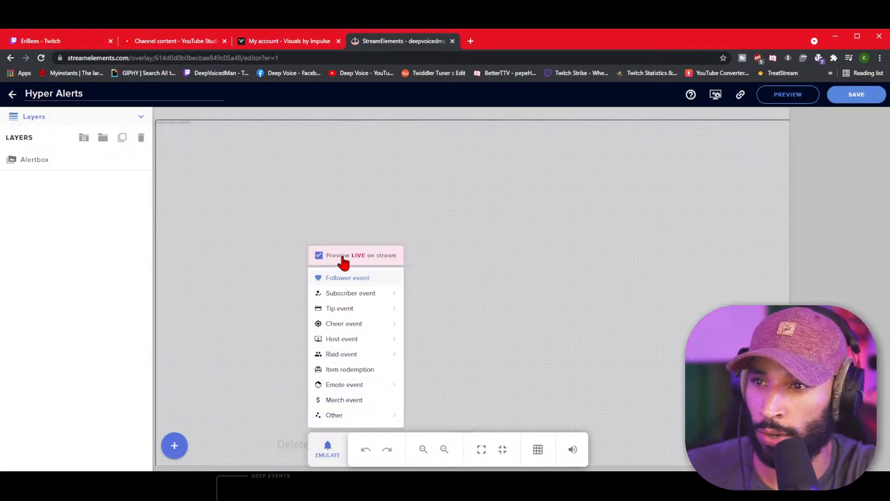
# Turn off the purchase alert in the Alertbox layer's alert types.
pyautogui.click(53, 159)
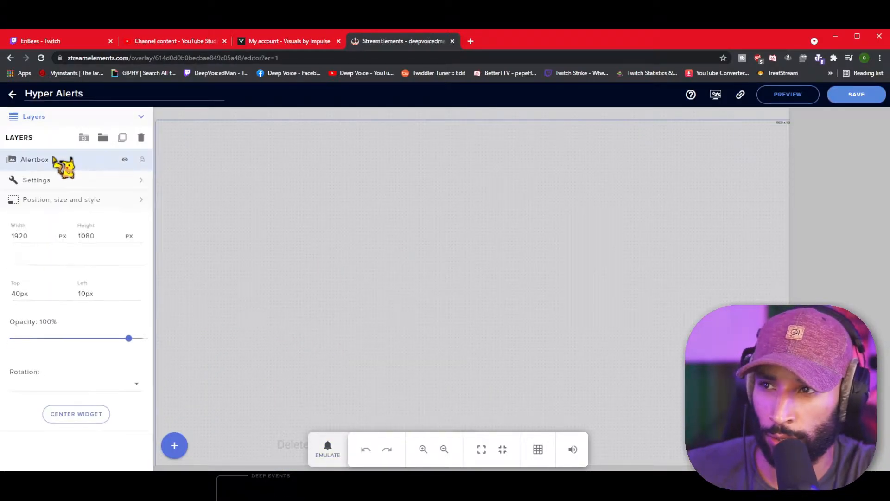
pyautogui.click(143, 184)
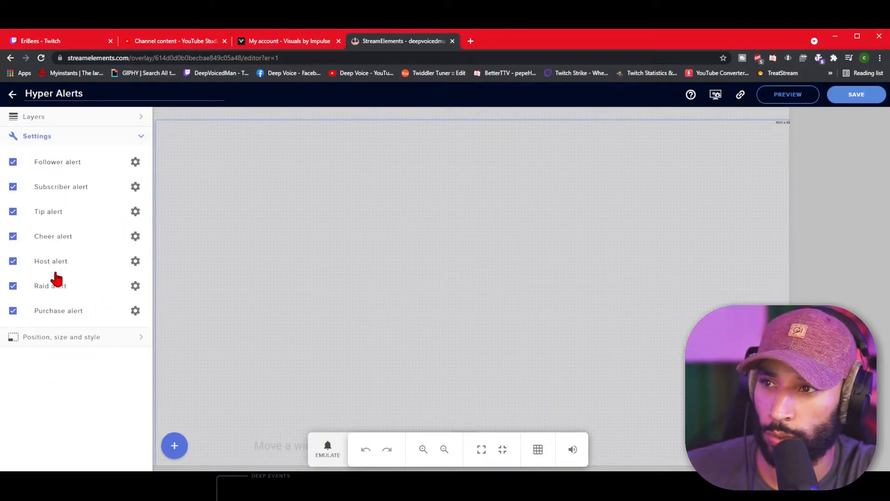
pyautogui.click(13, 310)
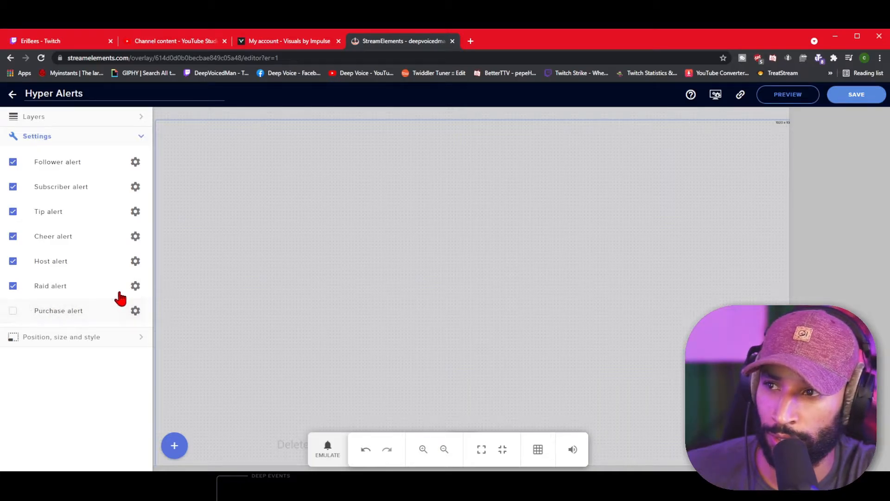
# Open the follower alert's advanced settings and play a test follower alert.
pyautogui.click(135, 163)
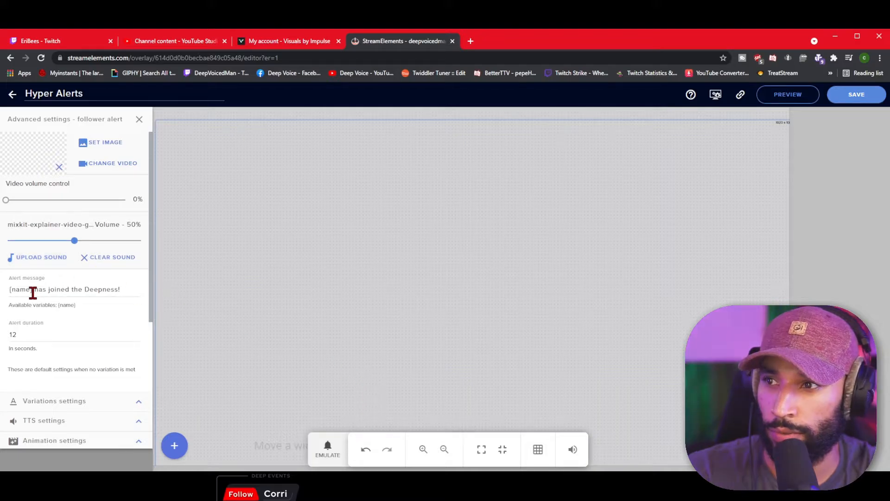
pyautogui.moveTo(36, 290); pyautogui.dragTo(133, 284)
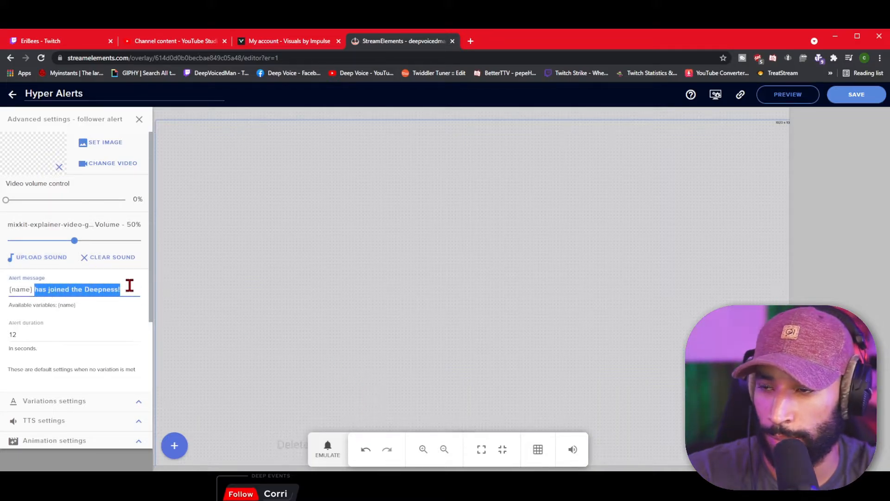
pyautogui.click(327, 447)
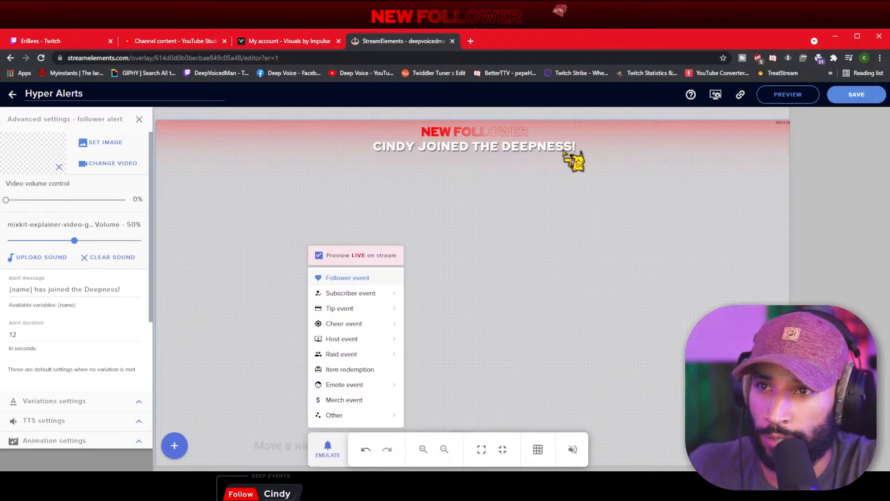
pyautogui.scroll(-1, 18, 287)
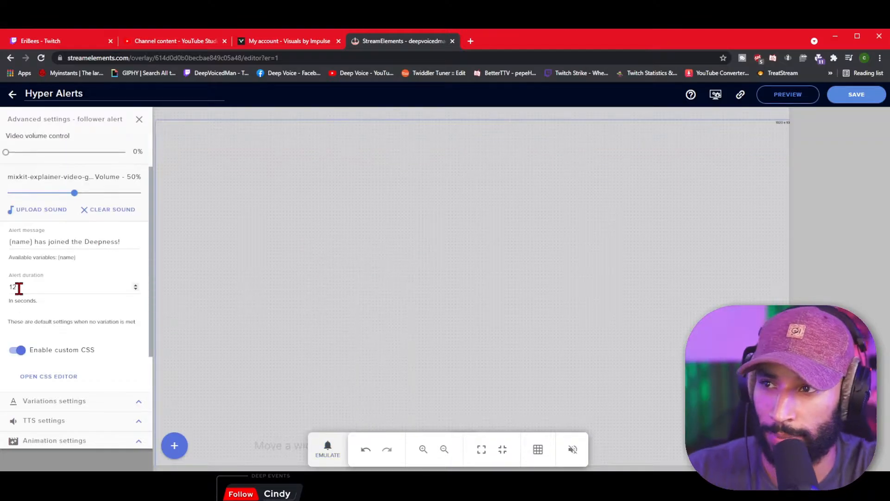
pyautogui.scroll(-3, 20, 283)
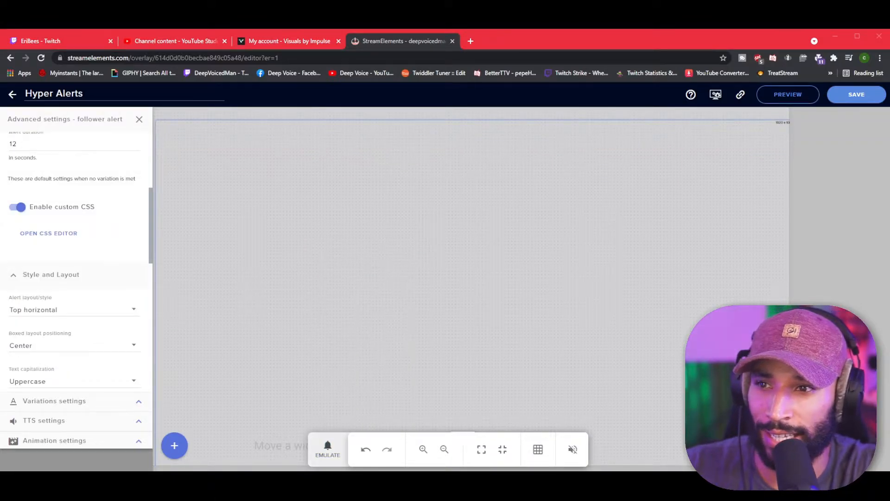
pyautogui.click(328, 447)
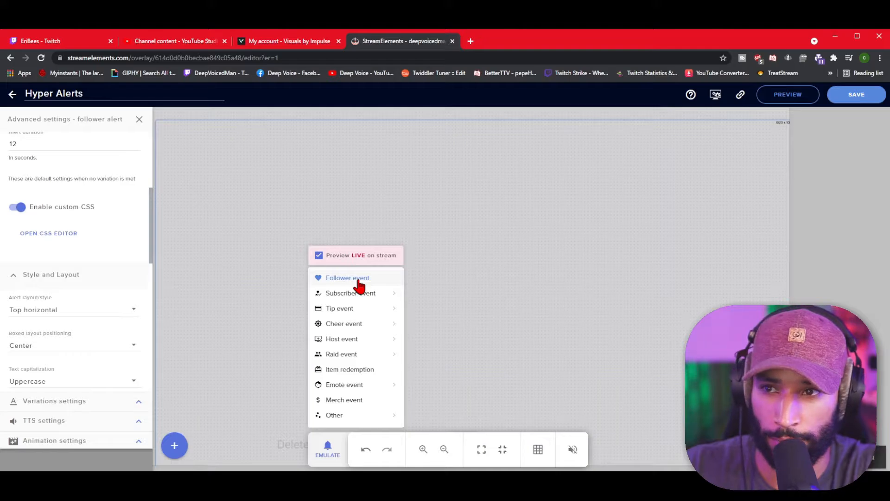
# Switch the follower alert layout to Boxed and preview it with a test follower event.
pyautogui.click(51, 310)
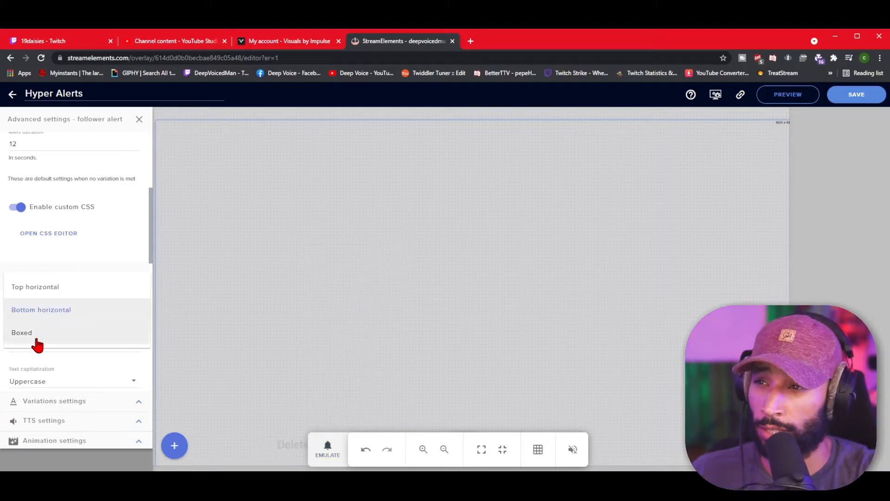
pyautogui.click(33, 335)
pyautogui.click(330, 444)
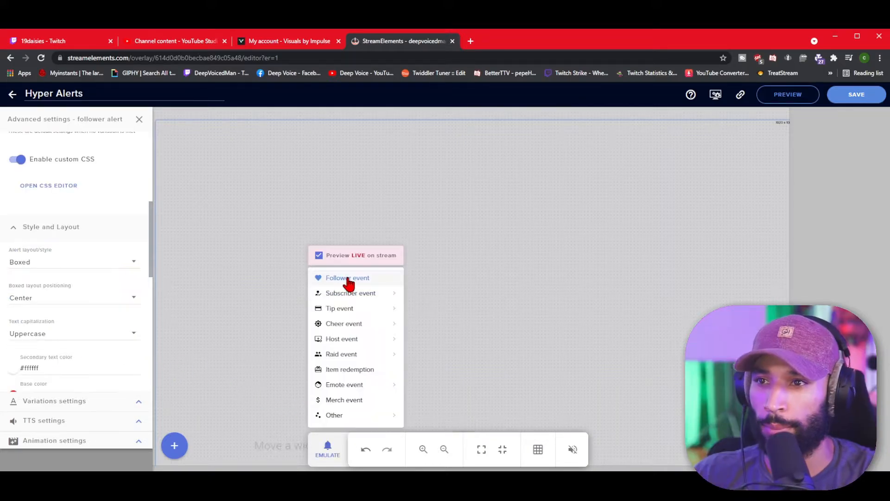
pyautogui.click(349, 281)
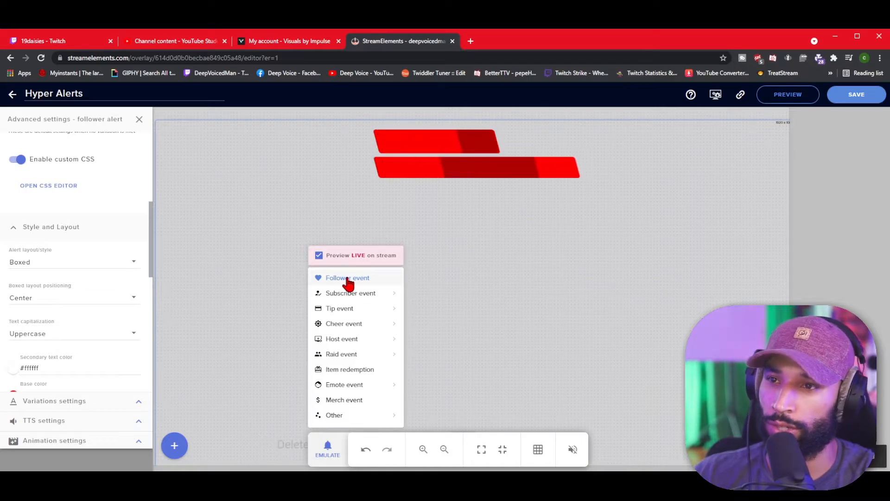
pyautogui.moveTo(333, 315)
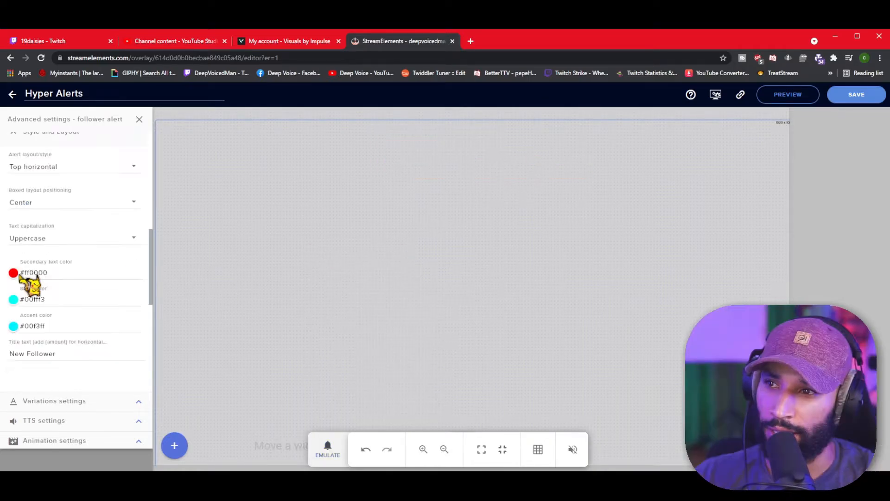
# Preview the follower alert with red base and accent and #fffefe secondary text.
pyautogui.click(329, 452)
pyautogui.moveTo(345, 303)
pyautogui.click(345, 277)
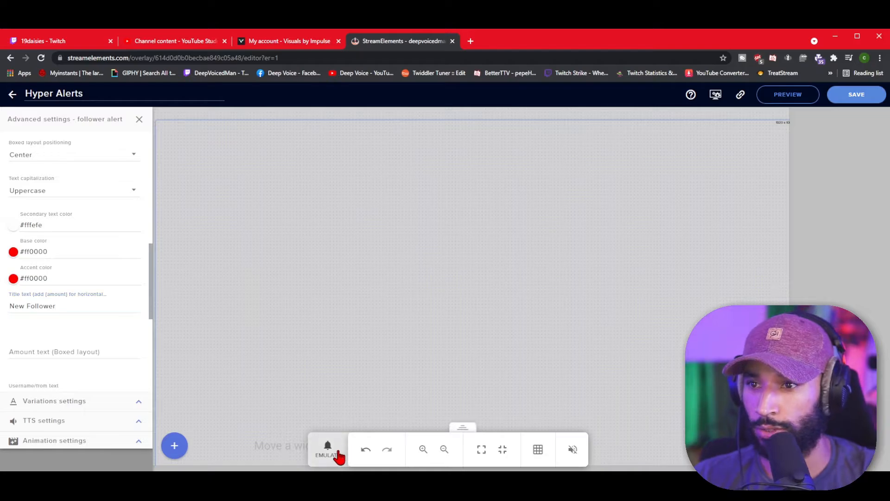
pyautogui.click(338, 453)
pyautogui.click(354, 281)
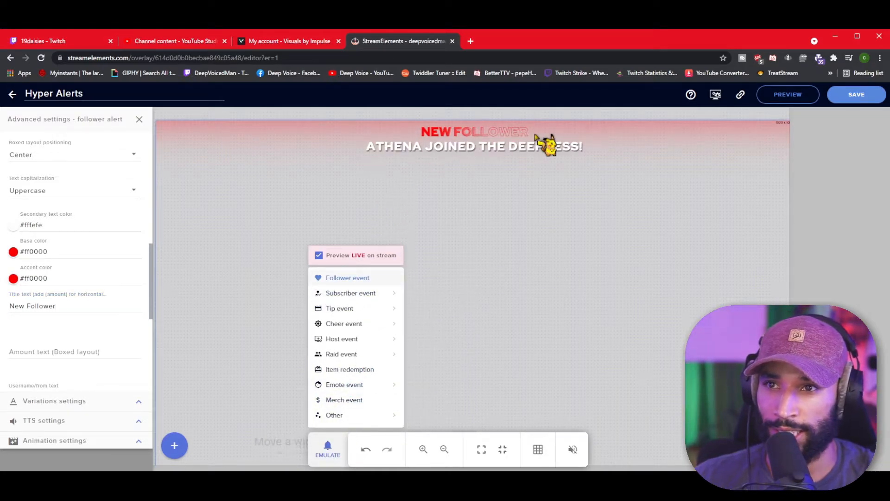
pyautogui.scroll(-5, 59, 308)
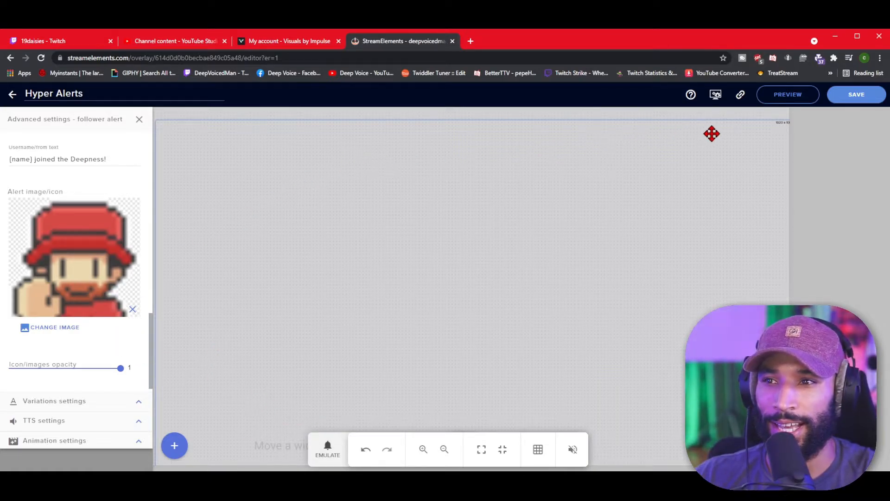
# Check the follower variations, return to the alert types list, and save Hyper Alerts.
pyautogui.click(139, 401)
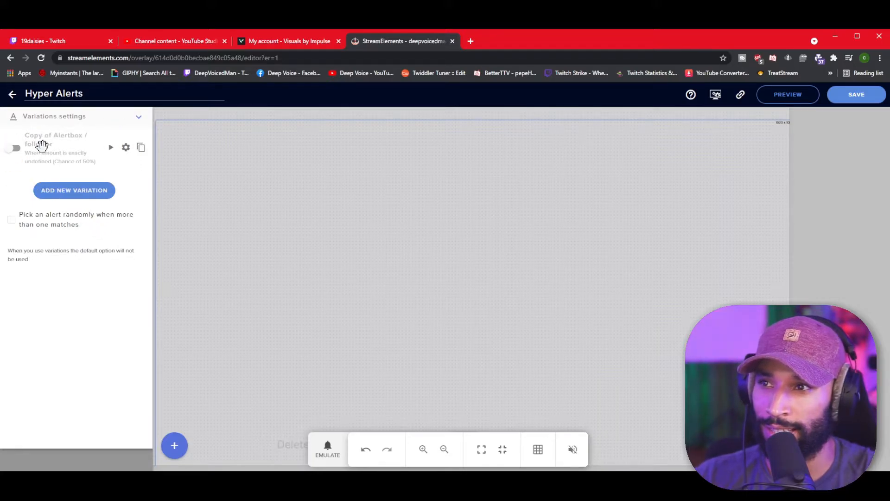
pyautogui.click(138, 119)
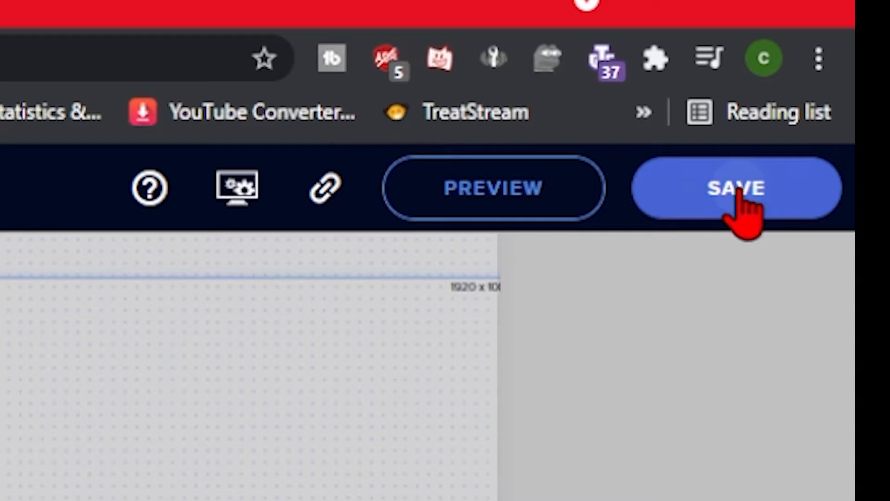
pyautogui.click(857, 95)
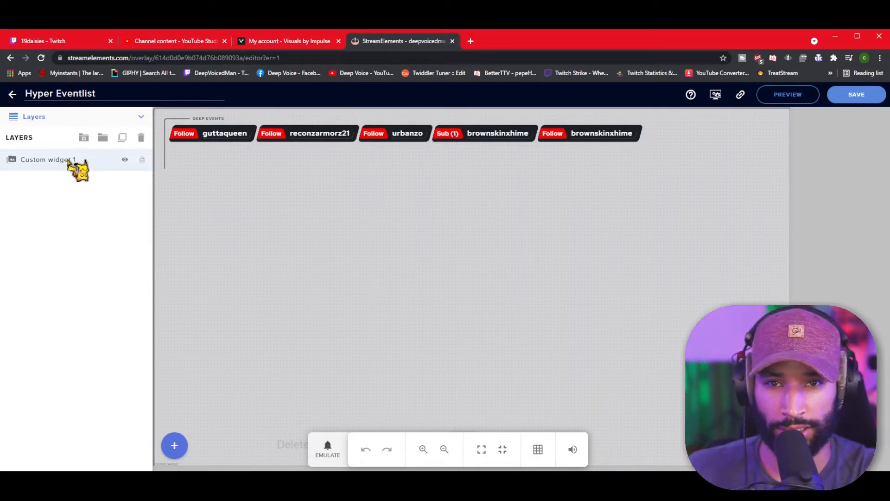
# Adjust the hide-eventlist delay in Custom widget 1's general eventlist options.
pyautogui.click(70, 160)
pyautogui.click(140, 136)
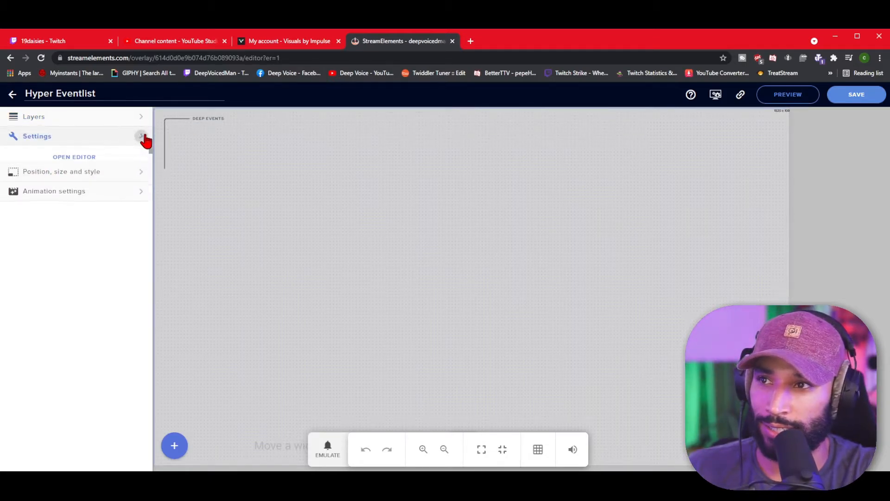
pyautogui.click(16, 184)
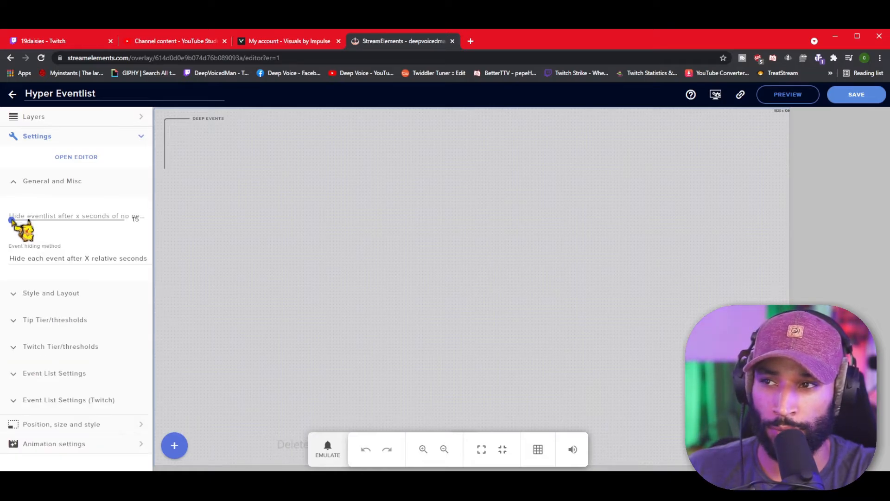
pyautogui.moveTo(11, 219); pyautogui.dragTo(8, 219)
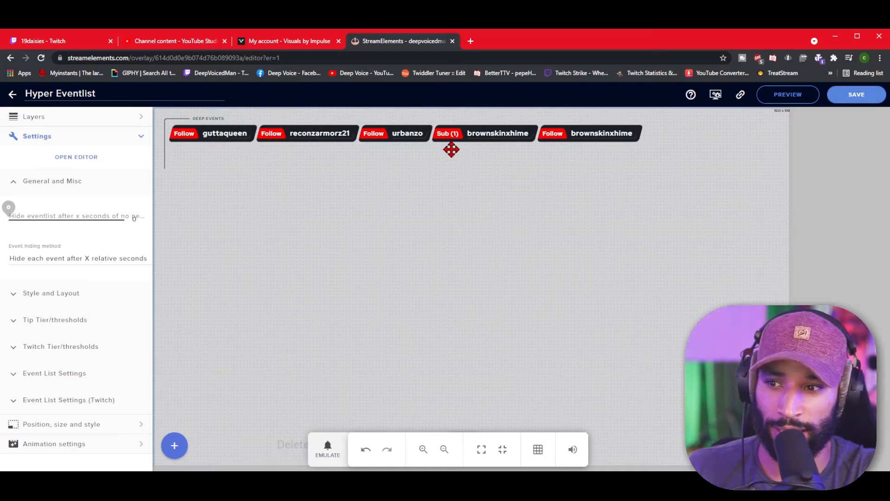
pyautogui.moveTo(9, 219); pyautogui.dragTo(23, 219)
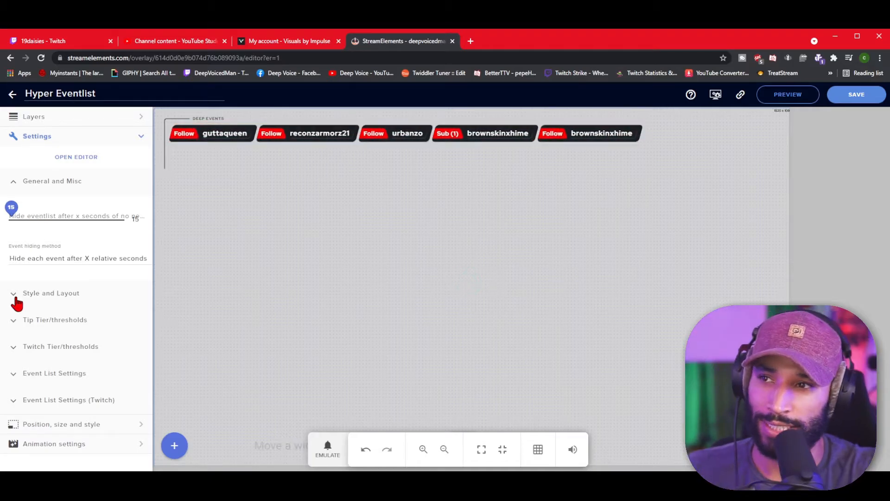
# Set the event list orientation to Stacked (vertical list).
pyautogui.click(16, 299)
pyautogui.scroll(-1, 104, 319)
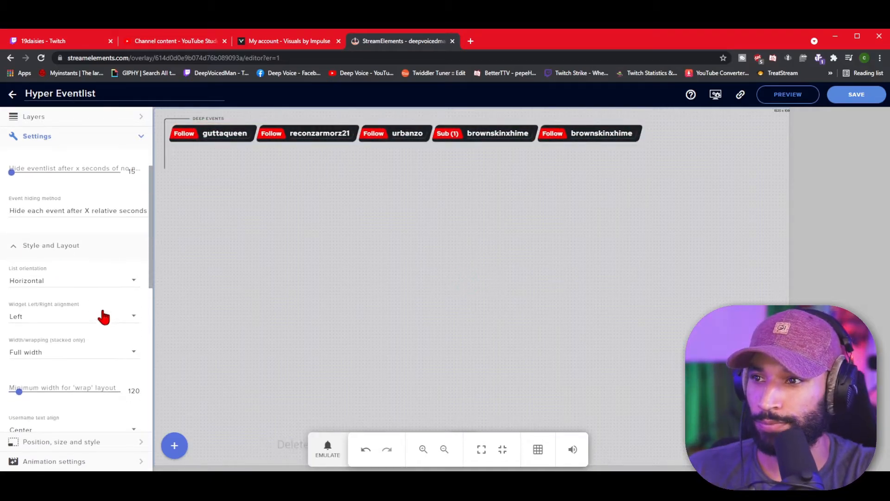
pyautogui.click(133, 288)
pyautogui.click(128, 282)
pyautogui.click(129, 284)
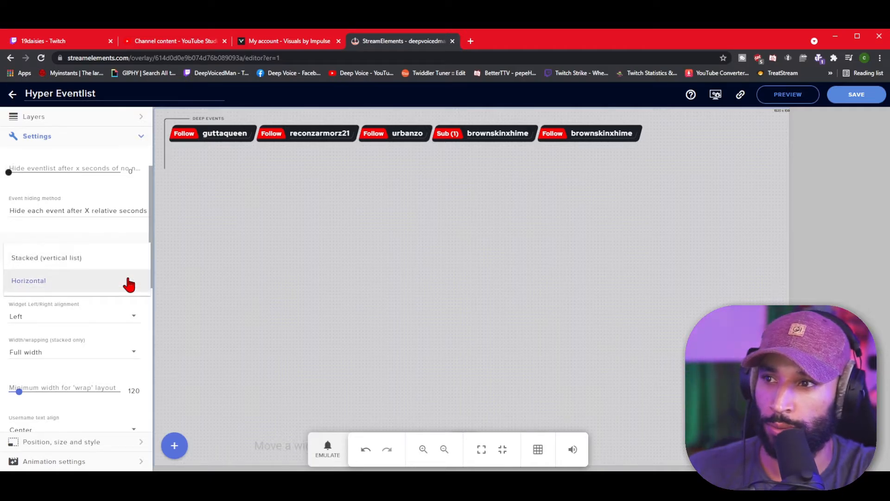
pyautogui.click(87, 265)
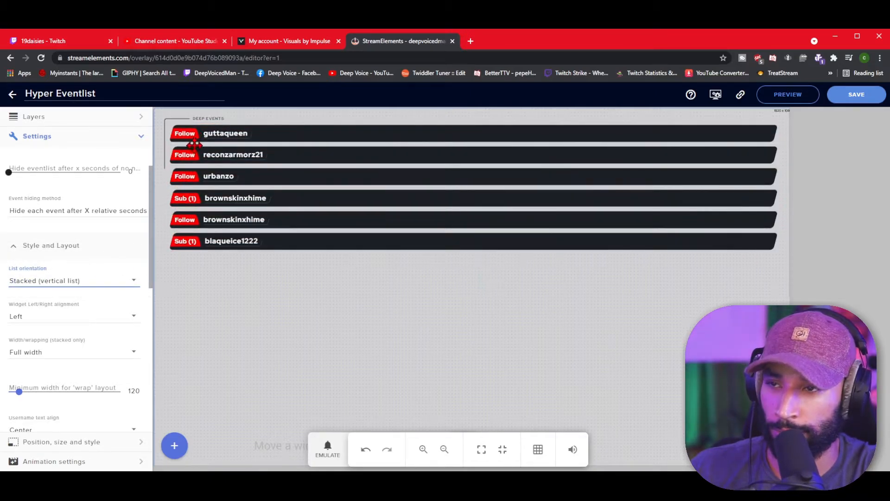
pyautogui.press('Tab')
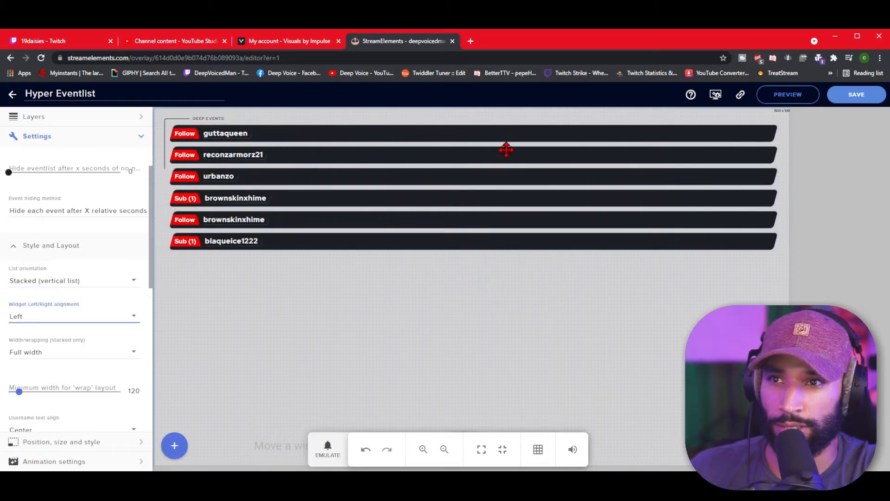
# Make the event bars Wrap (fit to content) and raise the minimum wrap width.
pyautogui.click(130, 356)
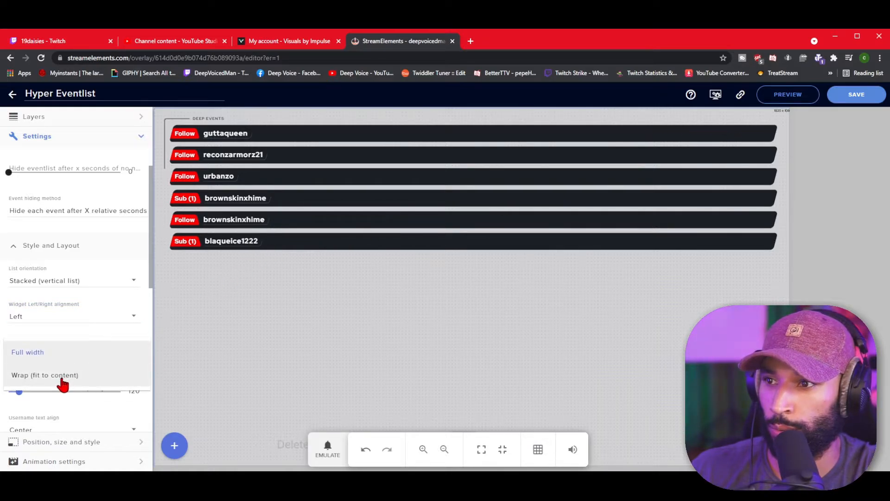
pyautogui.click(62, 383)
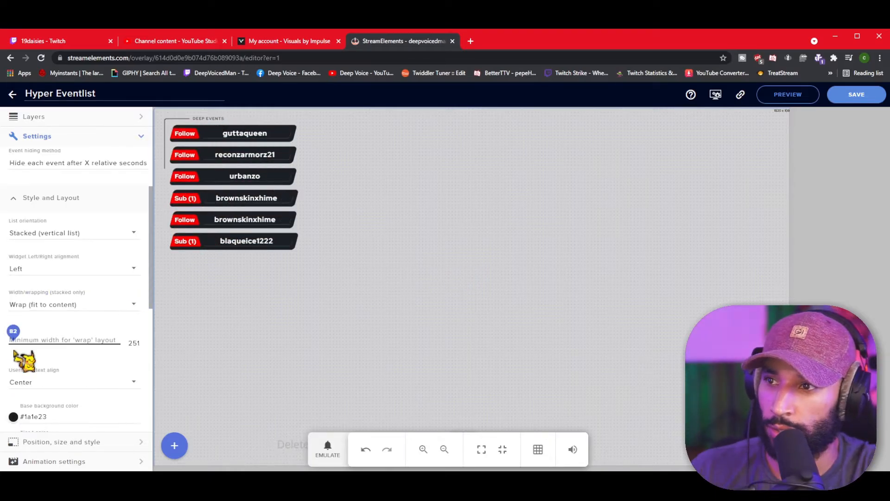
pyautogui.moveTo(12, 349); pyautogui.dragTo(131, 346)
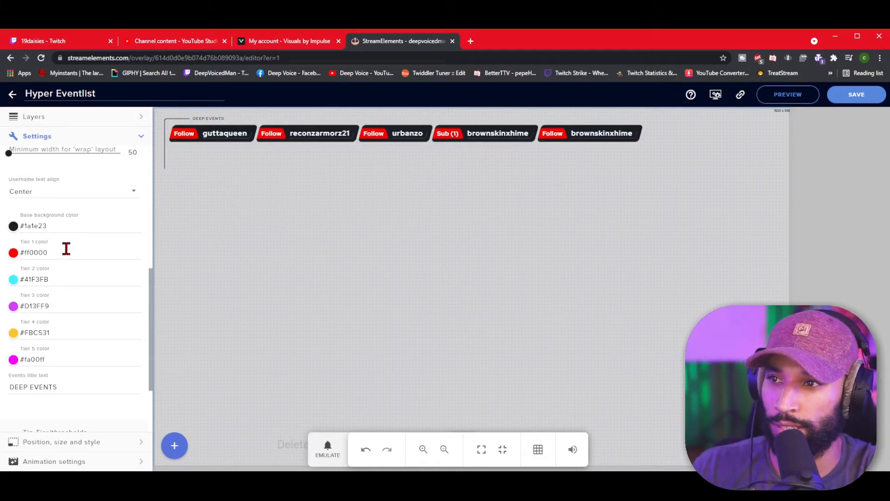
# Scroll through the tier colour and tip threshold settings down to Event List Settings.
pyautogui.scroll(-1, 65, 287)
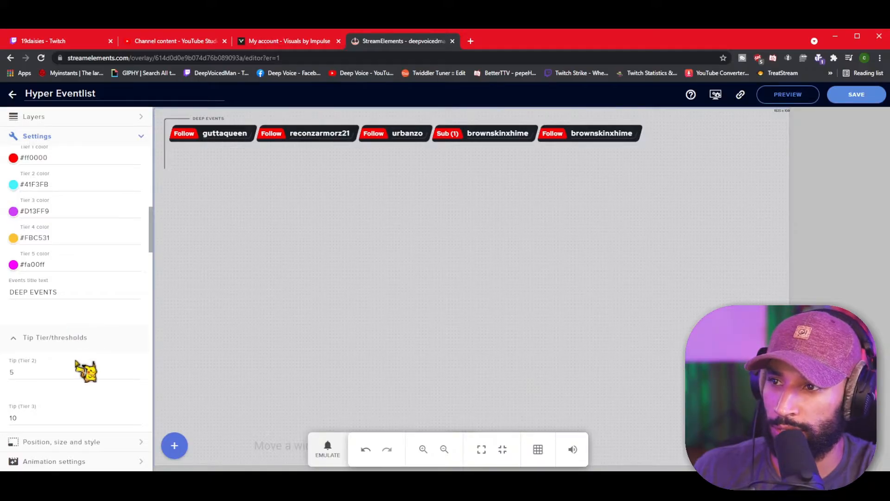
pyautogui.scroll(-5, 65, 292)
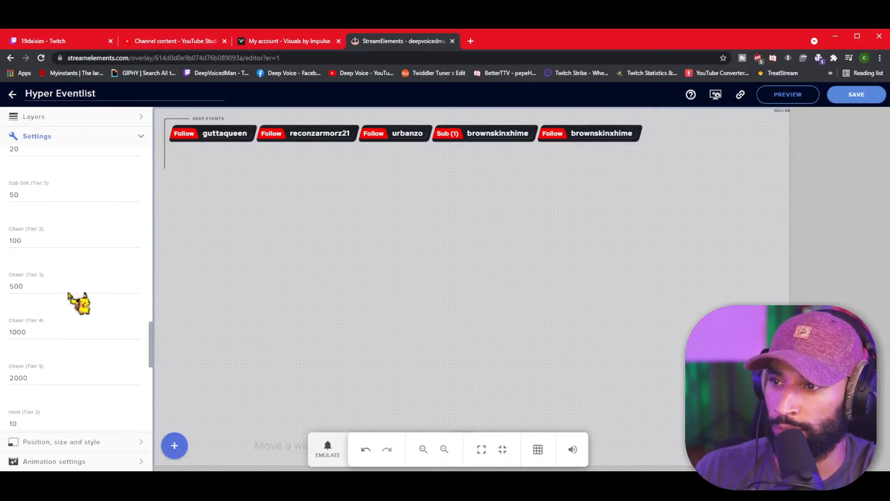
pyautogui.scroll(5, 69, 295)
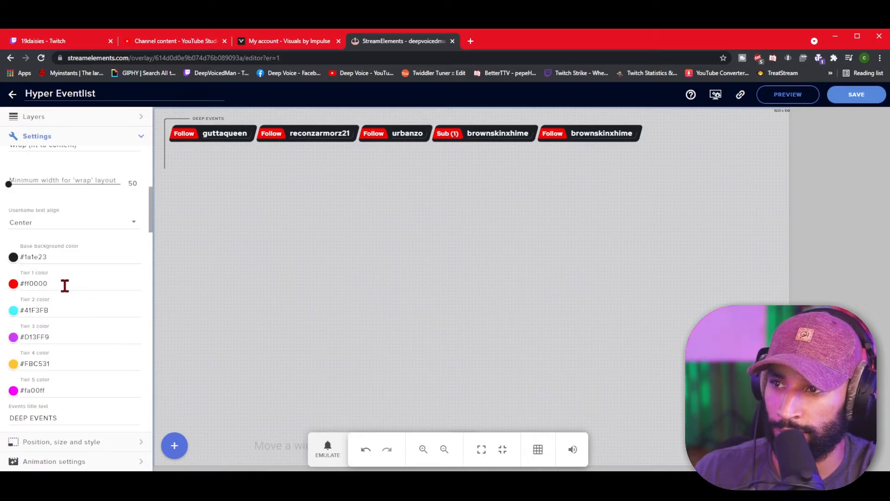
pyautogui.scroll(-3, 65, 337)
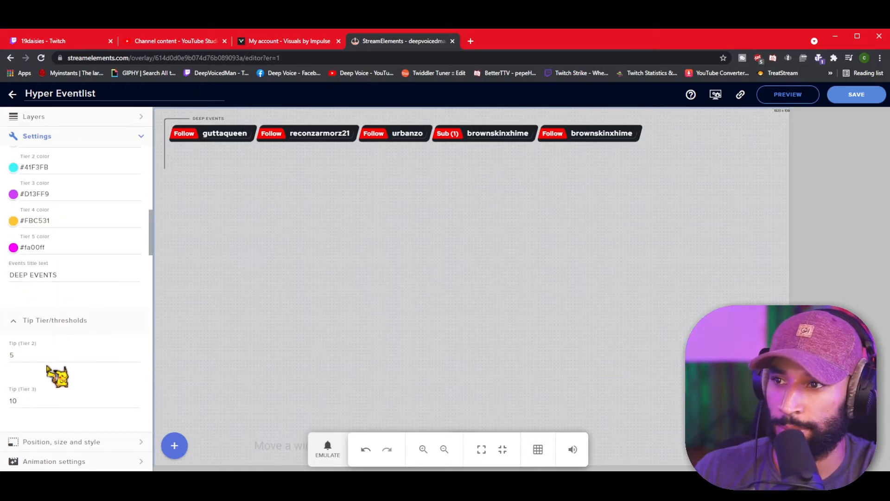
pyautogui.scroll(3, 39, 358)
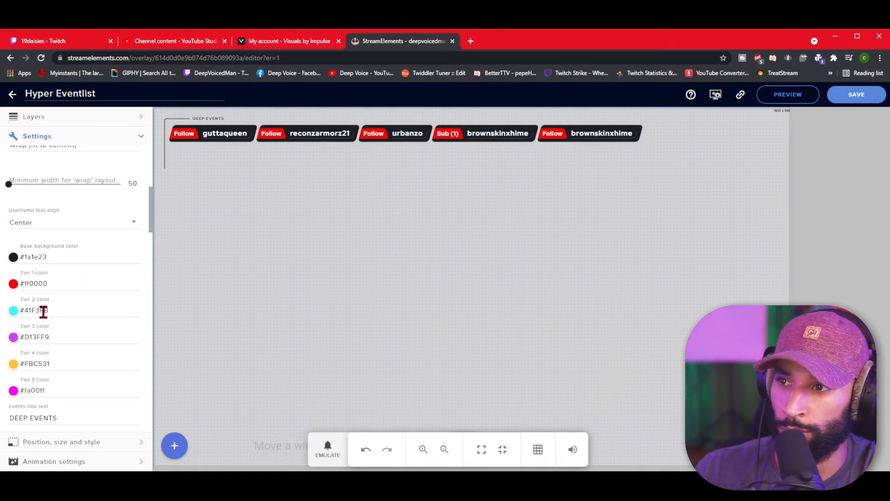
pyautogui.scroll(-5, 44, 311)
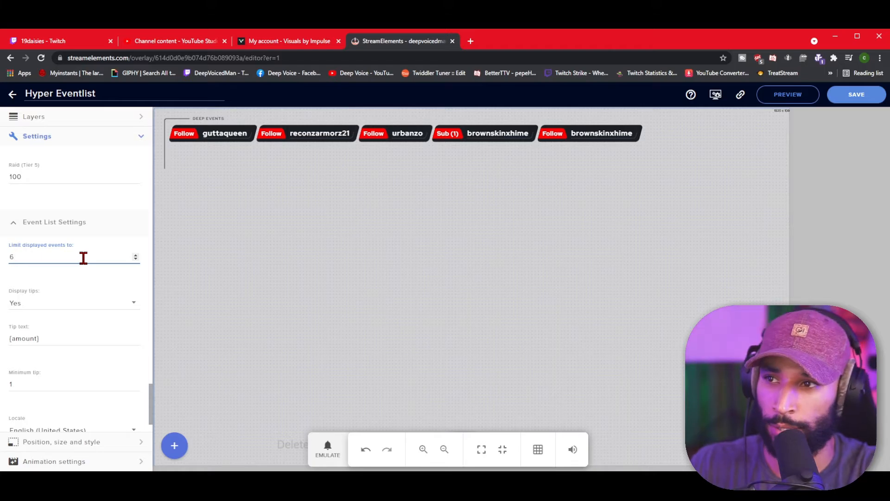
# Set Display tips to Yes for the Hyper Eventlist.
pyautogui.click(48, 298)
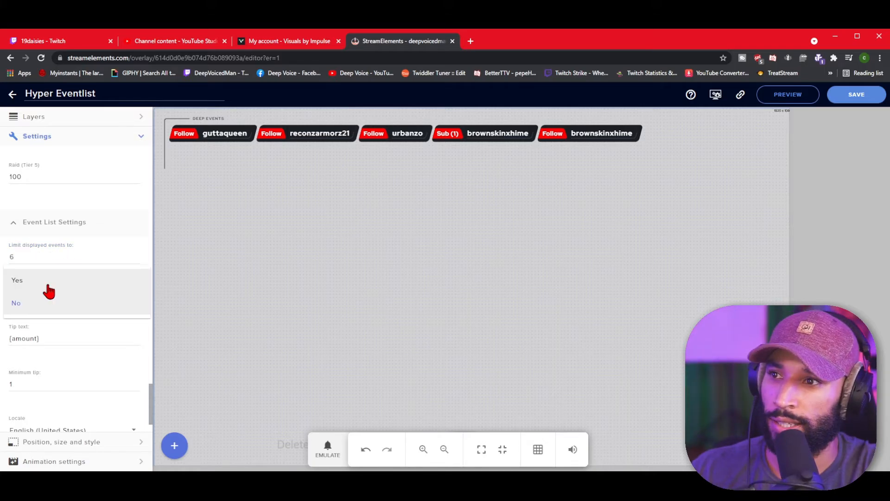
pyautogui.click(48, 285)
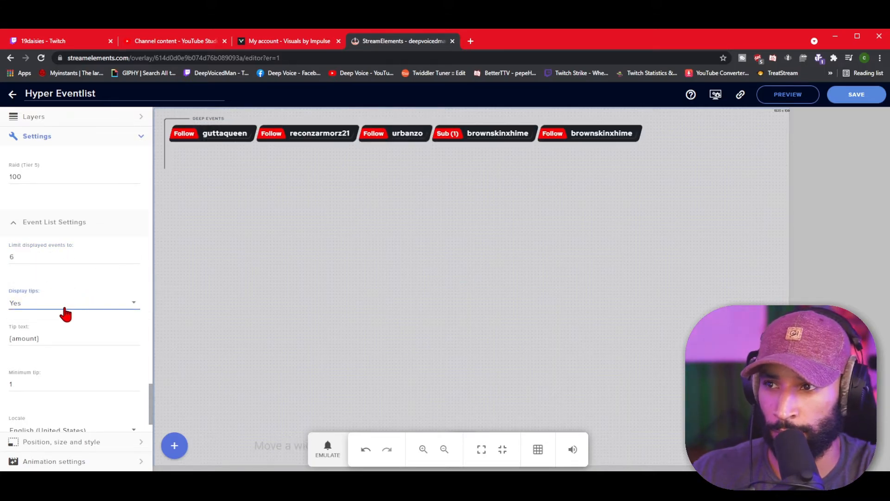
pyautogui.scroll(-4, 65, 314)
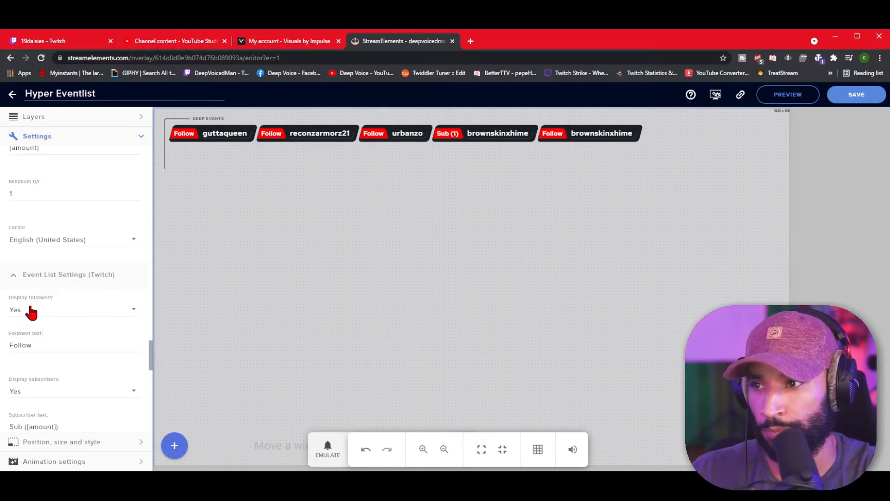
# Test the follower label as 'hello' instead of 'Follow' and review the Twitch event options.
pyautogui.moveTo(36, 345); pyautogui.dragTo(8, 354)
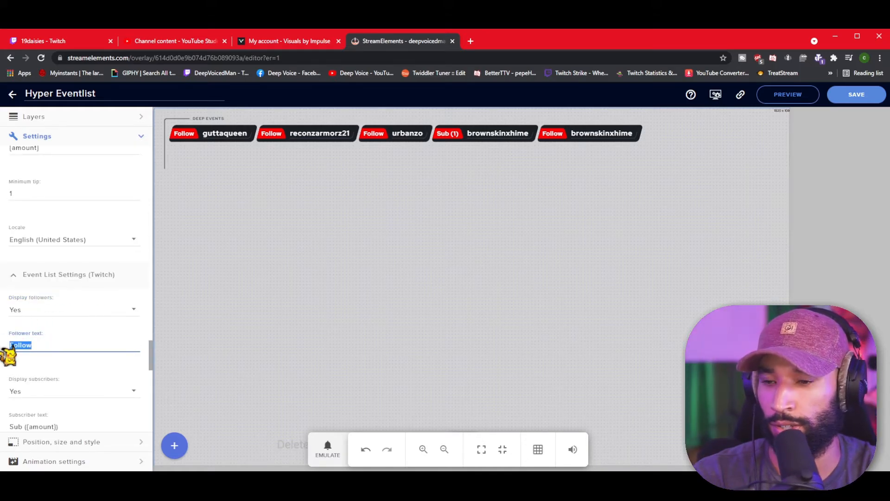
pyautogui.press('BackSpace')
pyautogui.write('hello')
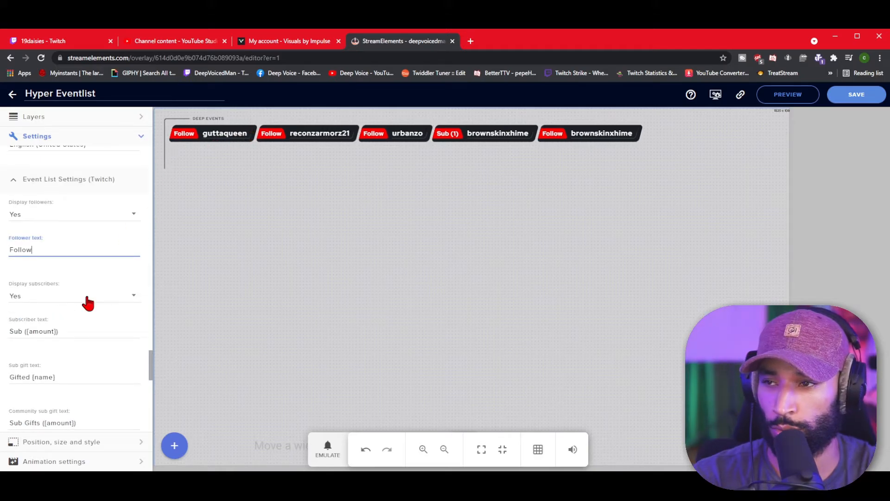
pyautogui.scroll(-1, 87, 323)
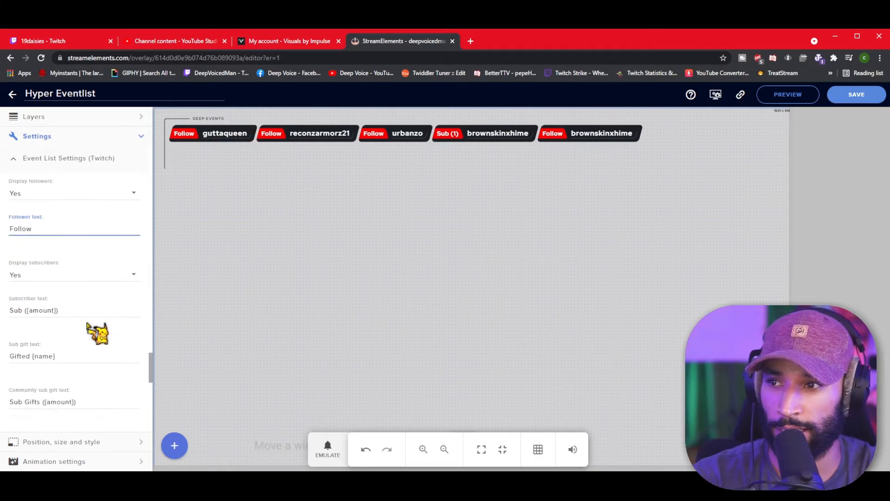
pyautogui.scroll(-7, 87, 323)
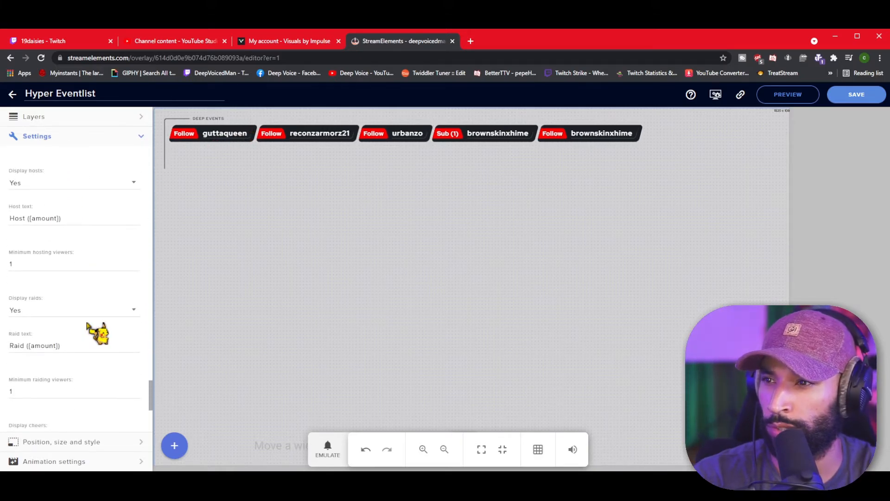
pyautogui.scroll(-4, 97, 333)
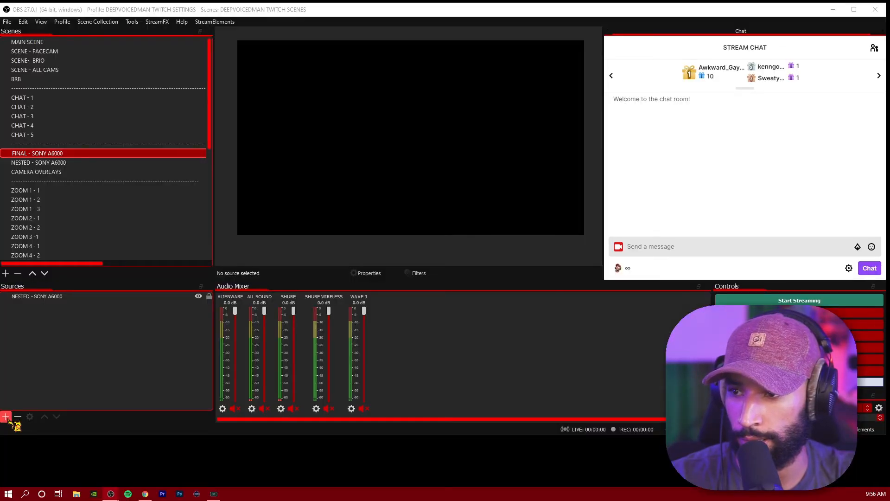
# Add a new Browser source in OBS named 'hyper events'.
pyautogui.click(6, 416)
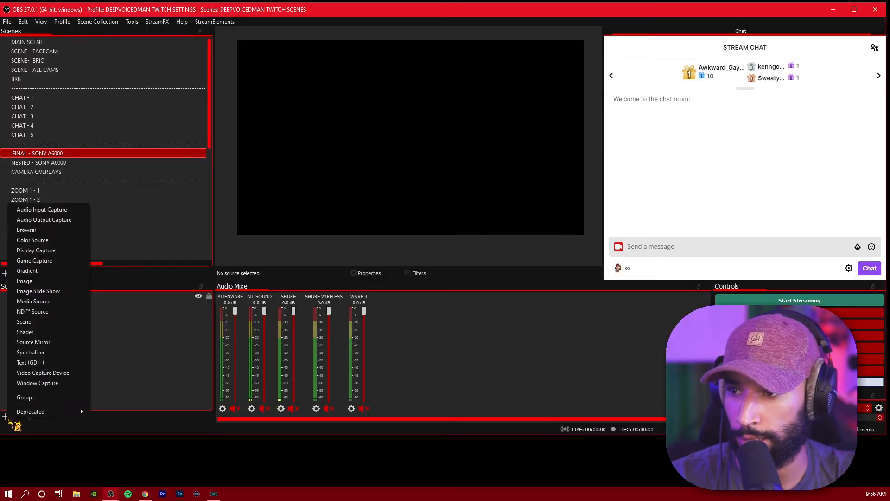
pyautogui.click(38, 231)
pyautogui.write('hyper events')
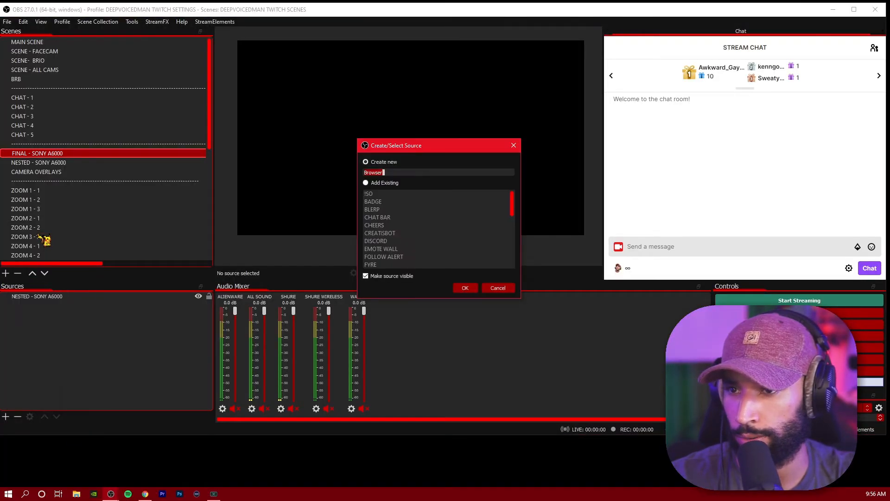
pyautogui.click(465, 287)
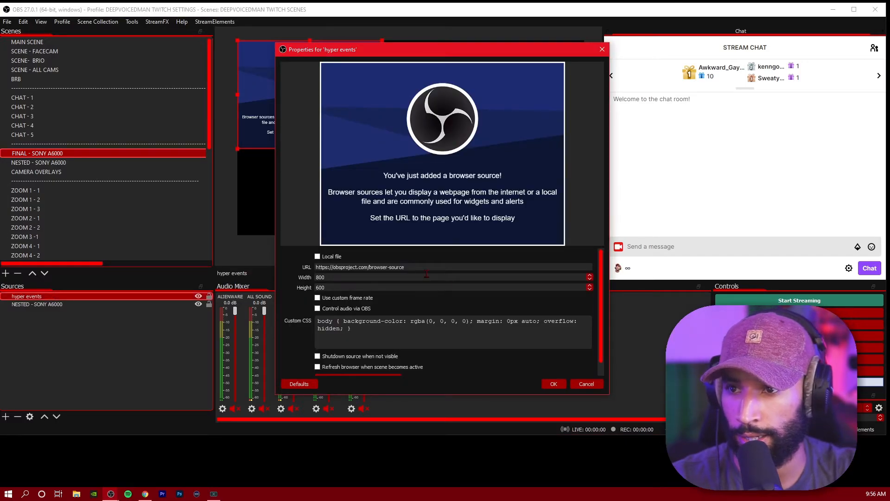
# Paste the StreamElements overlay URL, set the size to 1920x1080, and apply.
pyautogui.hotkey('ctrl', 'a')
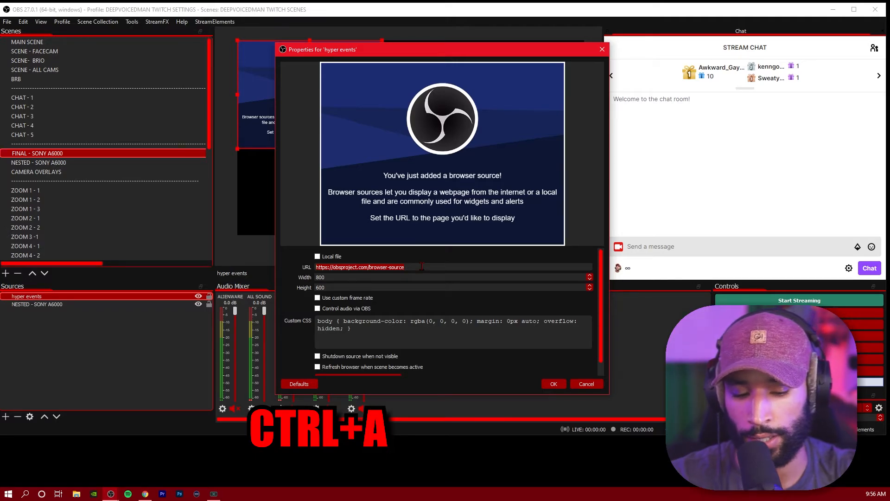
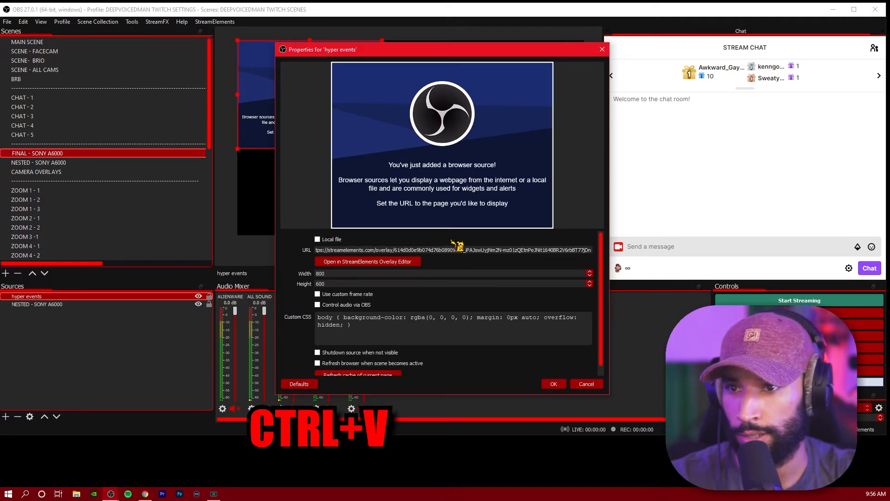
pyautogui.doubleClick(351, 274)
pyautogui.write('108')
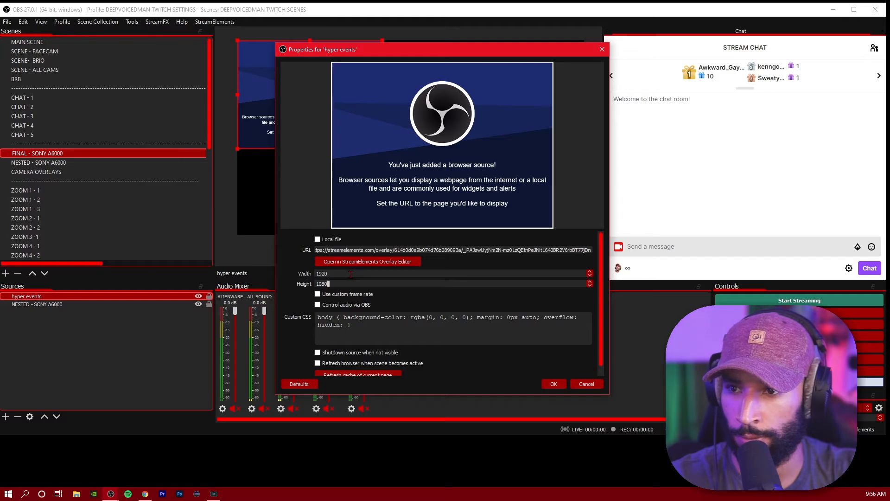
pyautogui.click(554, 384)
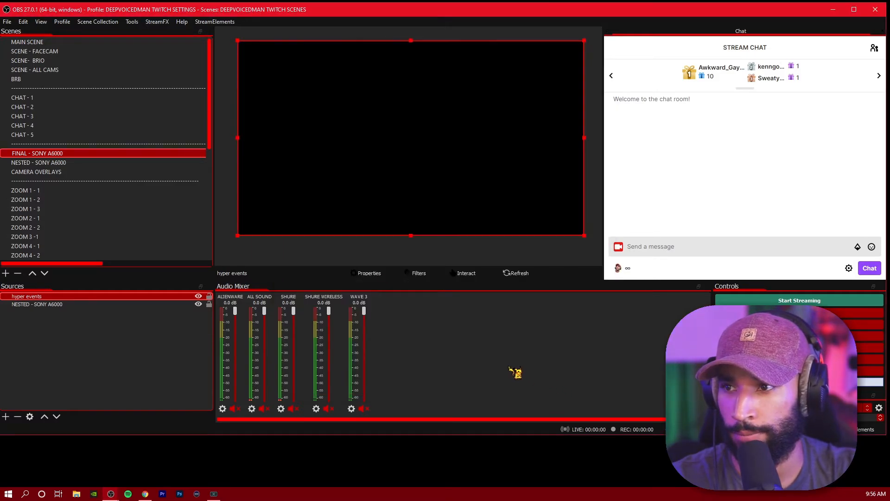